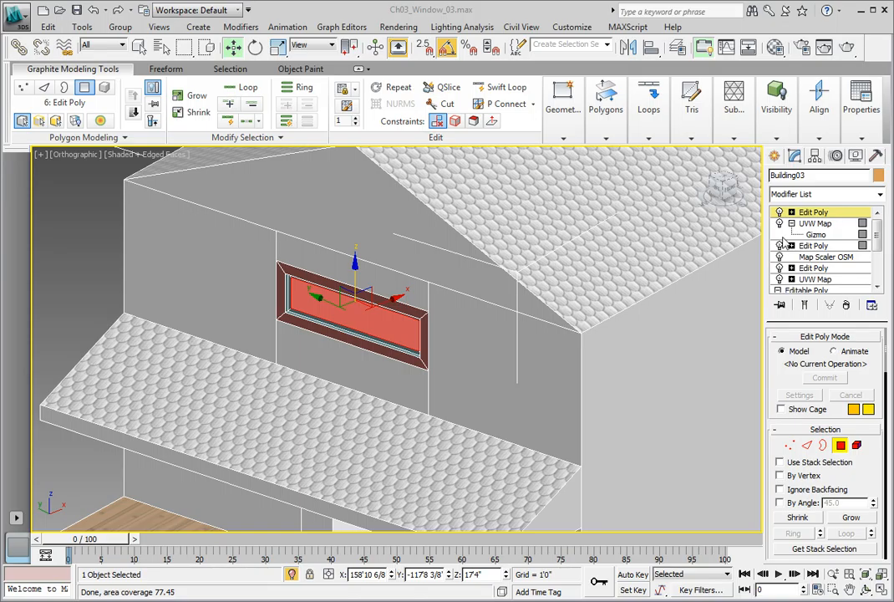
# Step: Bevel the selected window pane polygon with a height of -1" and an outline of -1"
pyautogui.click(606, 139)
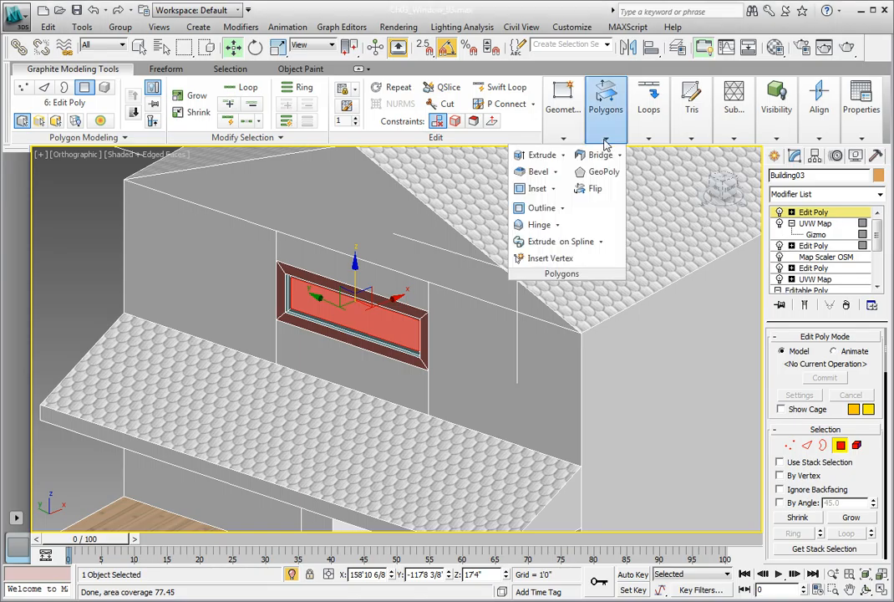
pyautogui.click(554, 171)
pyautogui.click(550, 188)
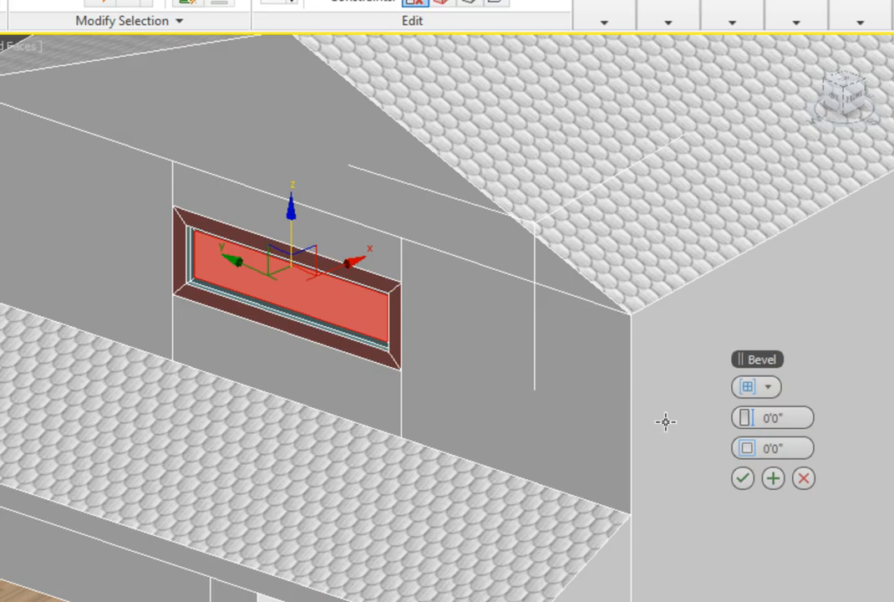
pyautogui.click(752, 417)
pyautogui.write('-1"')
pyautogui.press('Return')
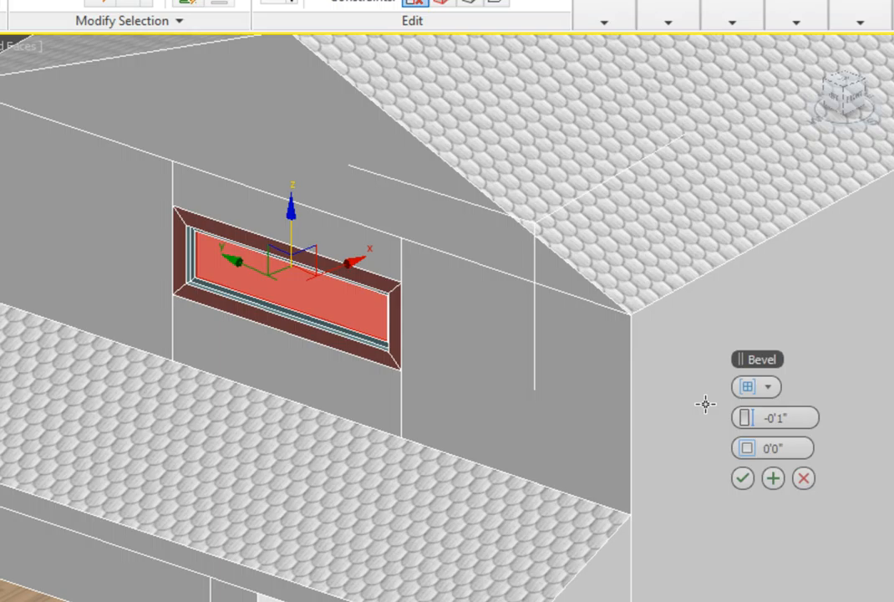
pyautogui.moveTo(791, 448); pyautogui.dragTo(737, 448)
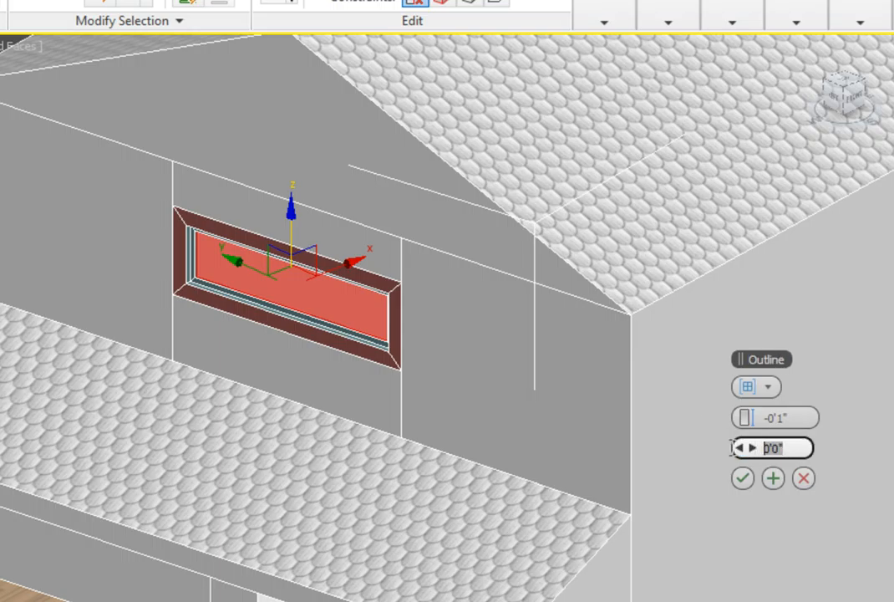
pyautogui.write('-1')
pyautogui.press('Return')
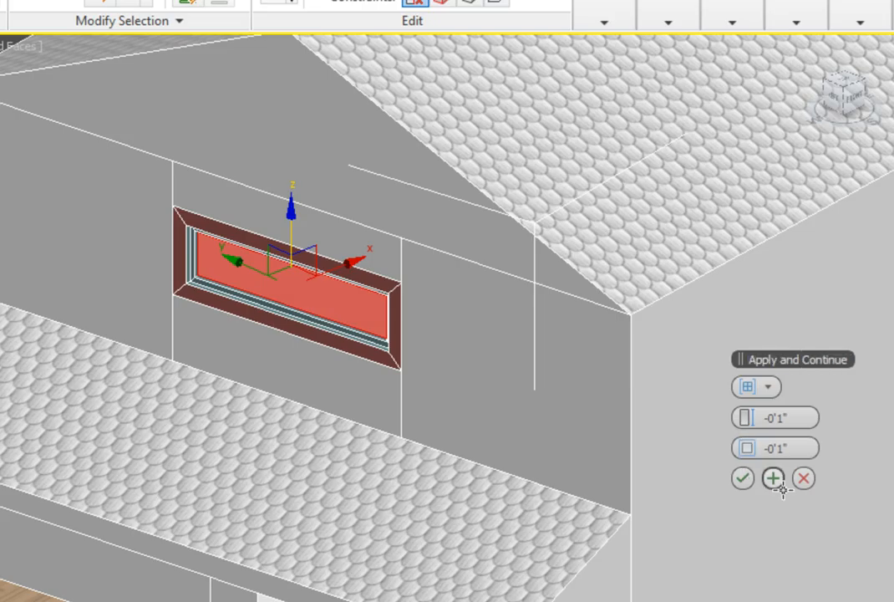
pyautogui.click(742, 479)
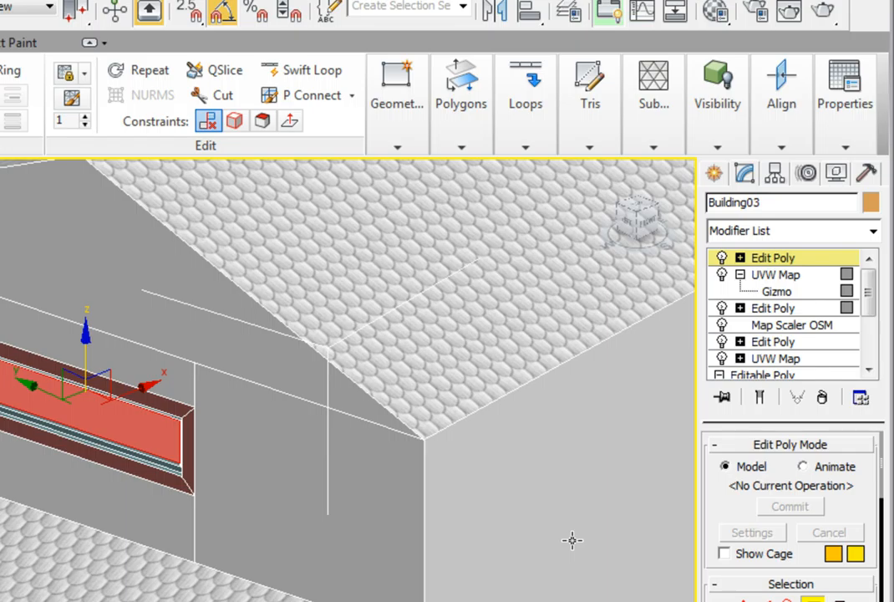
# Step: Assign material ID 4 to the beveled window pane polygon
pyautogui.moveTo(854, 144)
pyautogui.moveTo(248, 273); pyautogui.dragTo(383, 365)
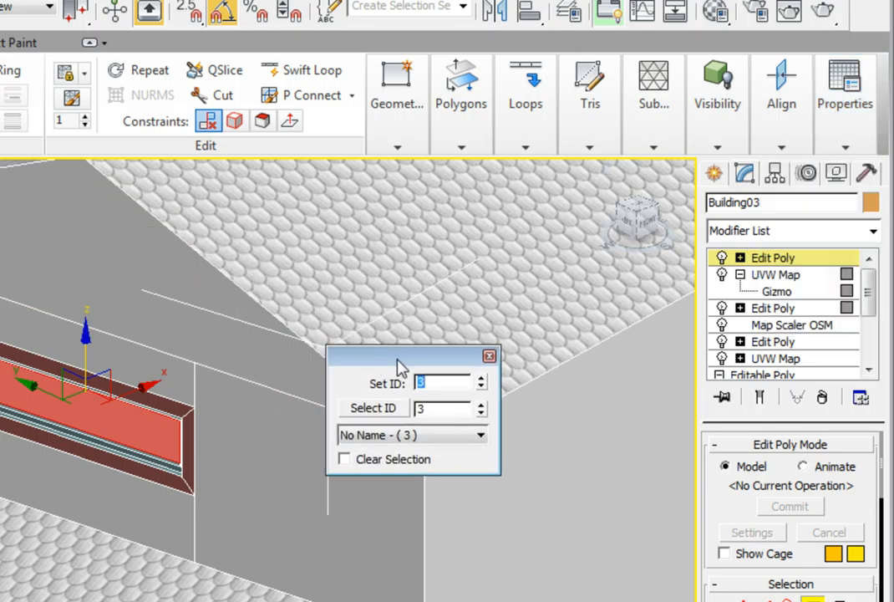
pyautogui.click(481, 379)
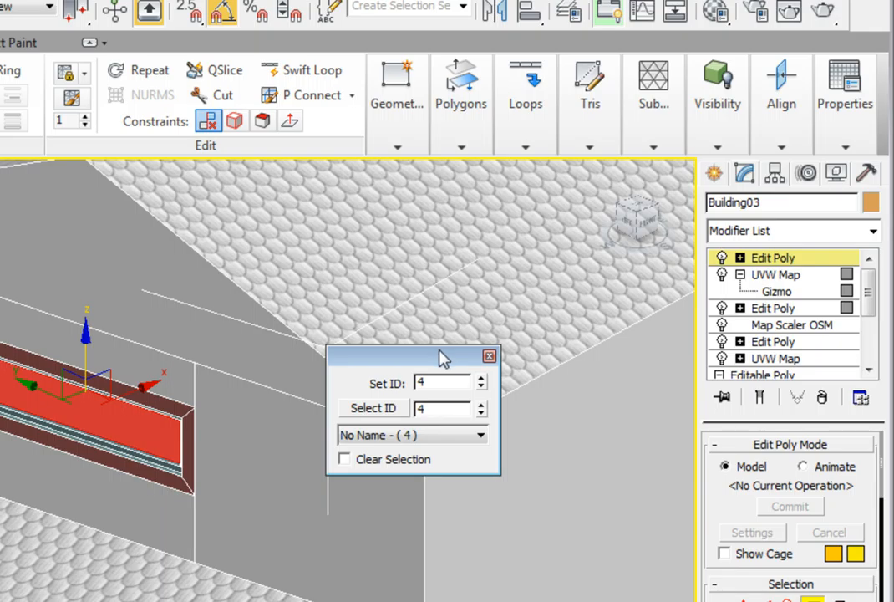
# Step: Add the polygons with material ID 2 to the current pane selection, without clearing it
pyautogui.doubleClick(420, 407)
pyautogui.write('2')
pyautogui.press('Return')
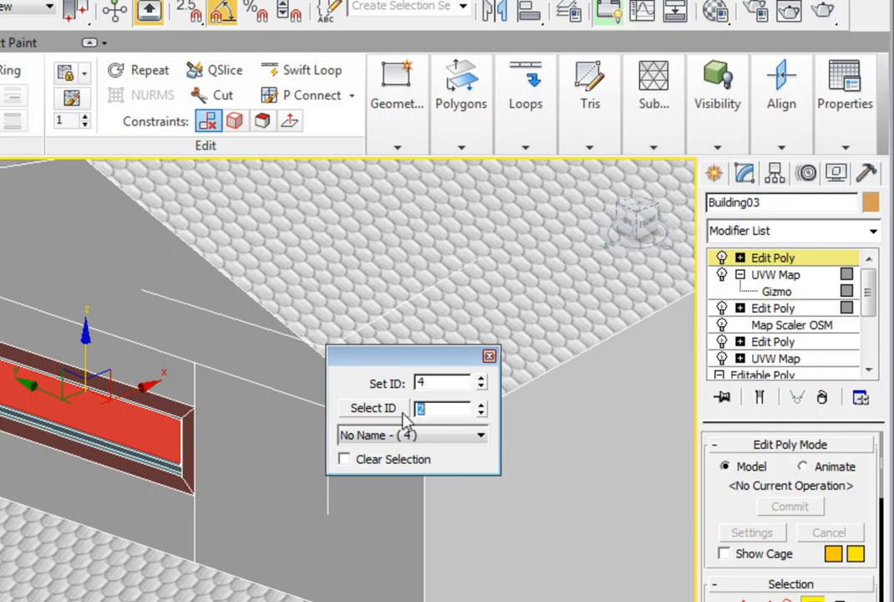
pyautogui.click(368, 409)
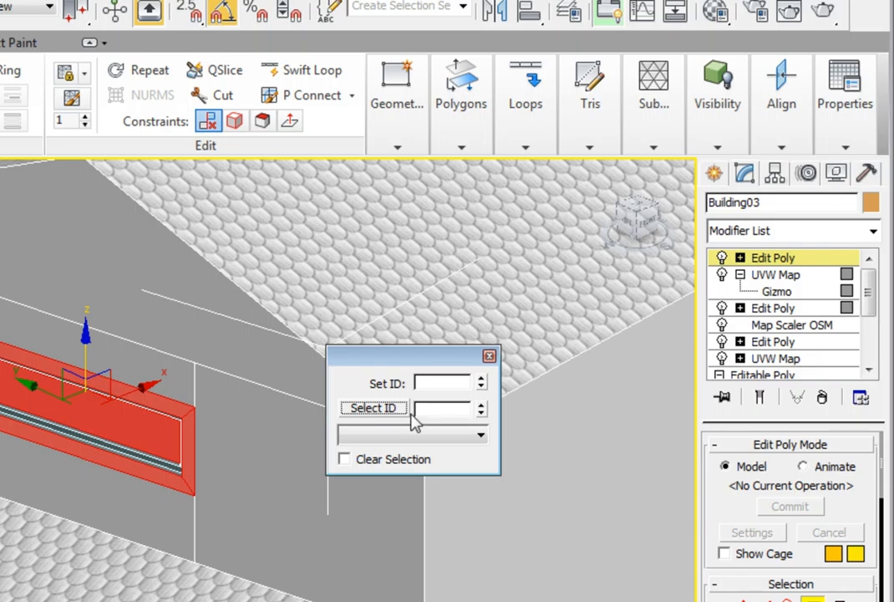
# Step: Extrude the selected window frame and pane polygons by a height of 2"
pyautogui.moveTo(462, 109)
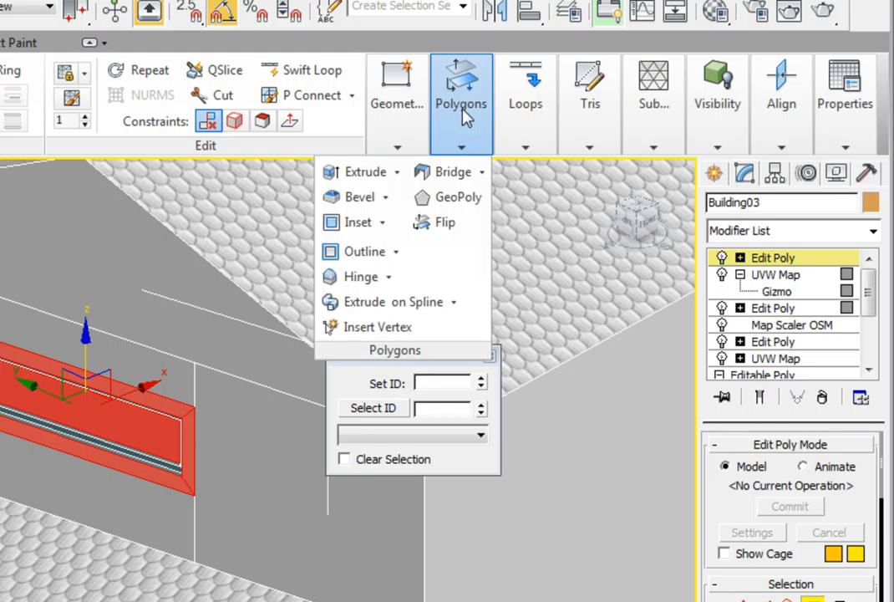
pyautogui.click(397, 173)
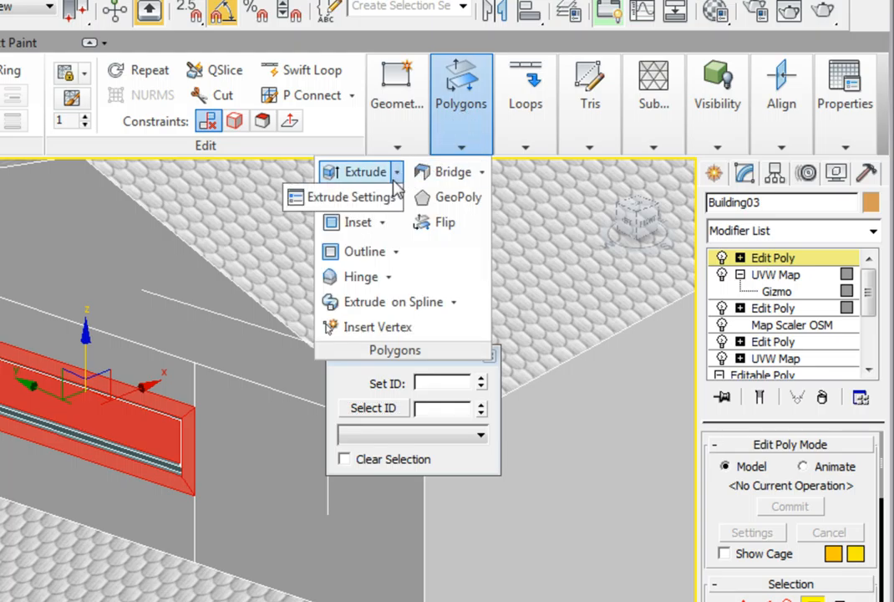
pyautogui.click(376, 199)
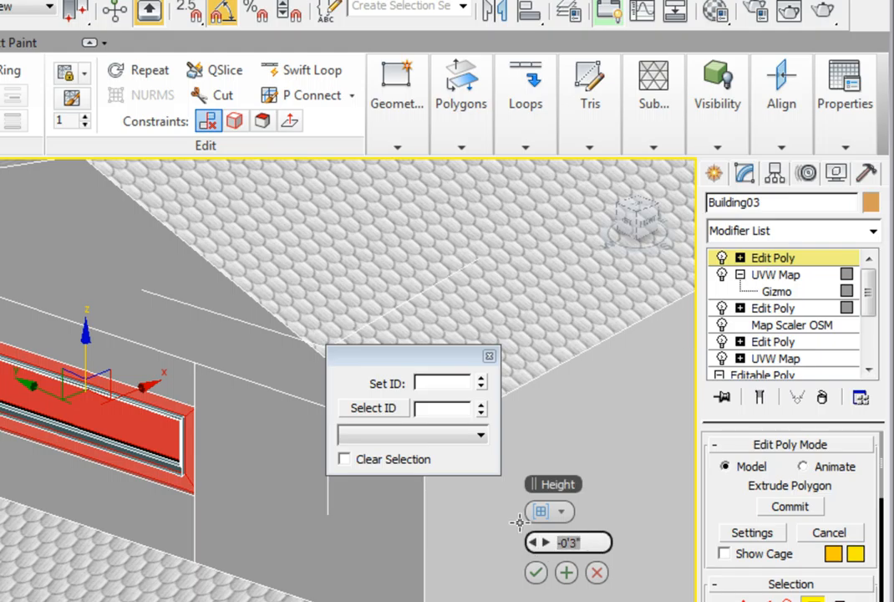
pyautogui.write('2"')
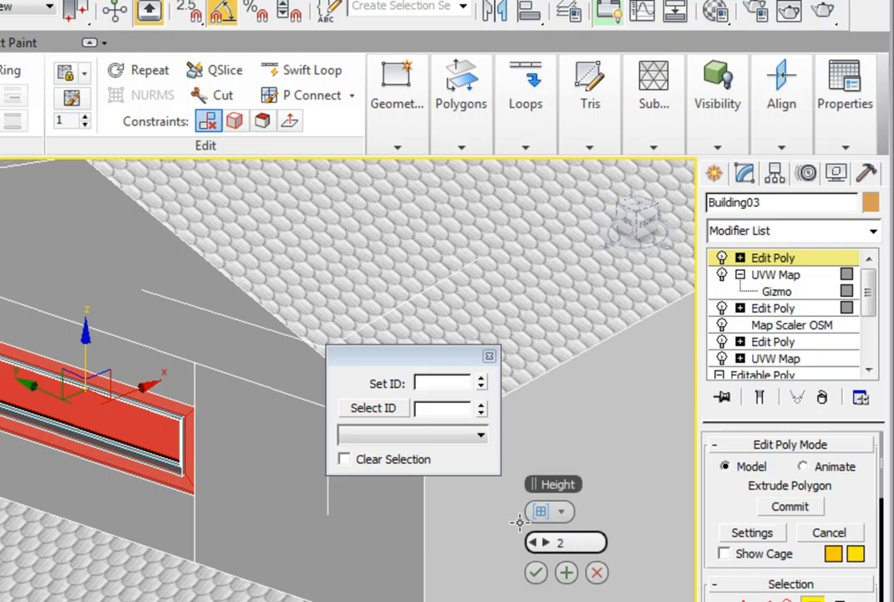
pyautogui.press('Return')
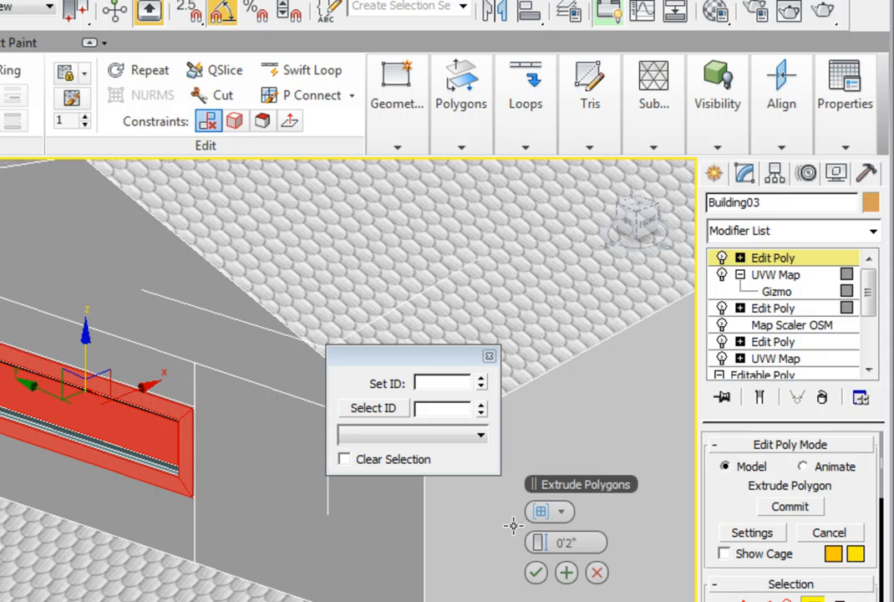
pyautogui.click(536, 573)
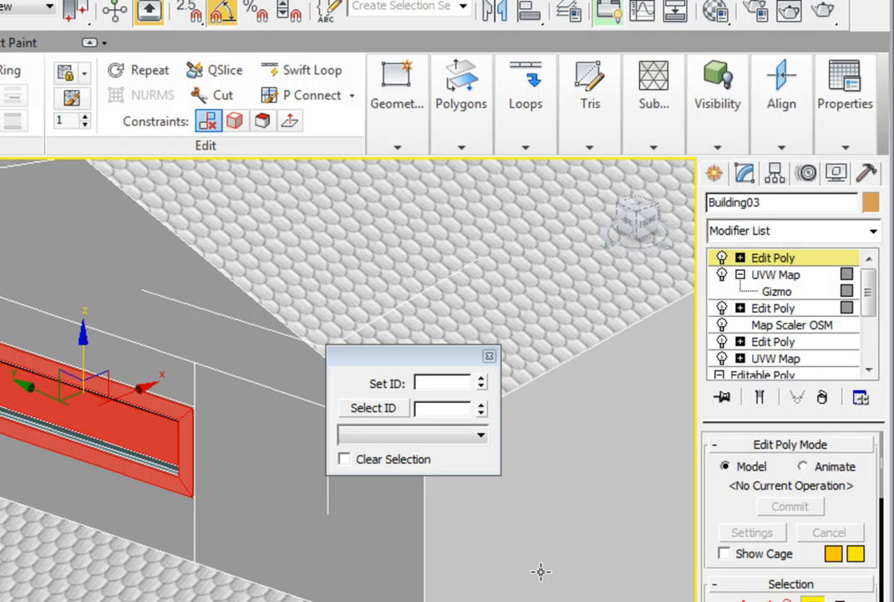
# Step: Bevel the extruded window polygons with a height of 1" and an outline of -1"
pyautogui.click(463, 148)
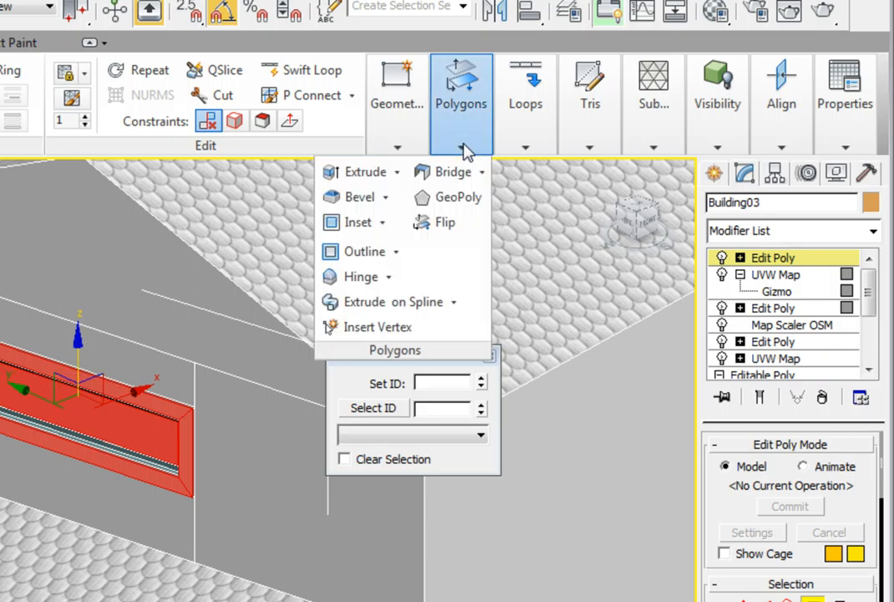
pyautogui.click(386, 197)
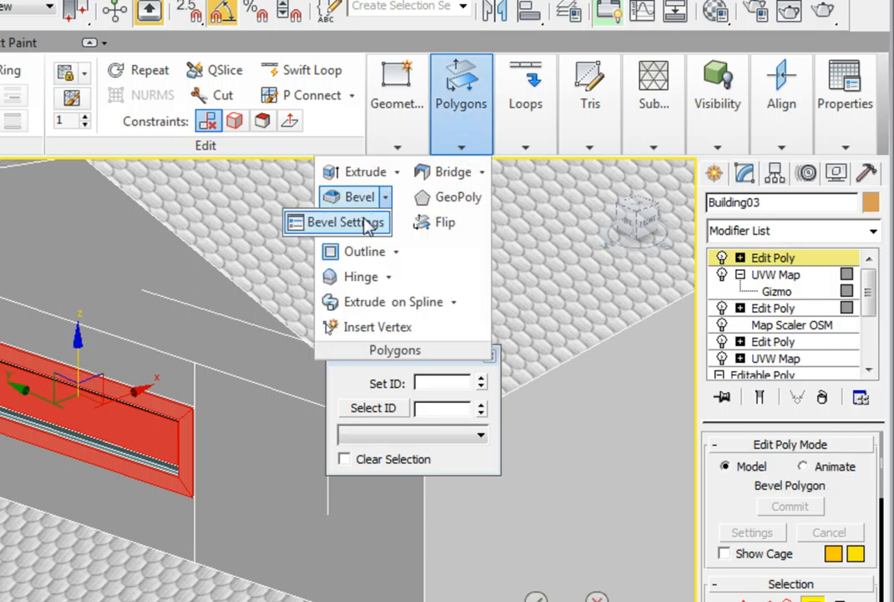
pyautogui.click(344, 222)
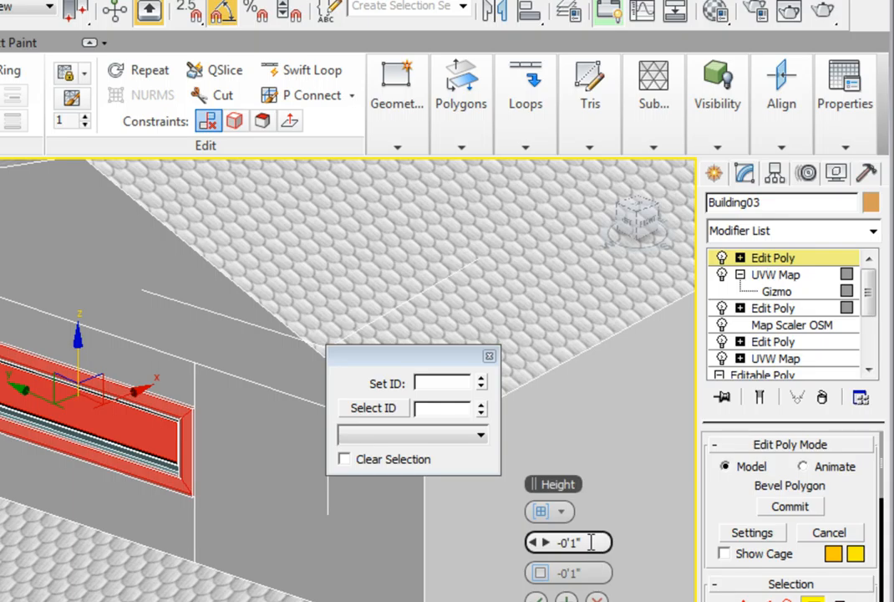
pyautogui.moveTo(565, 541); pyautogui.dragTo(535, 540)
pyautogui.press('BackSpace')
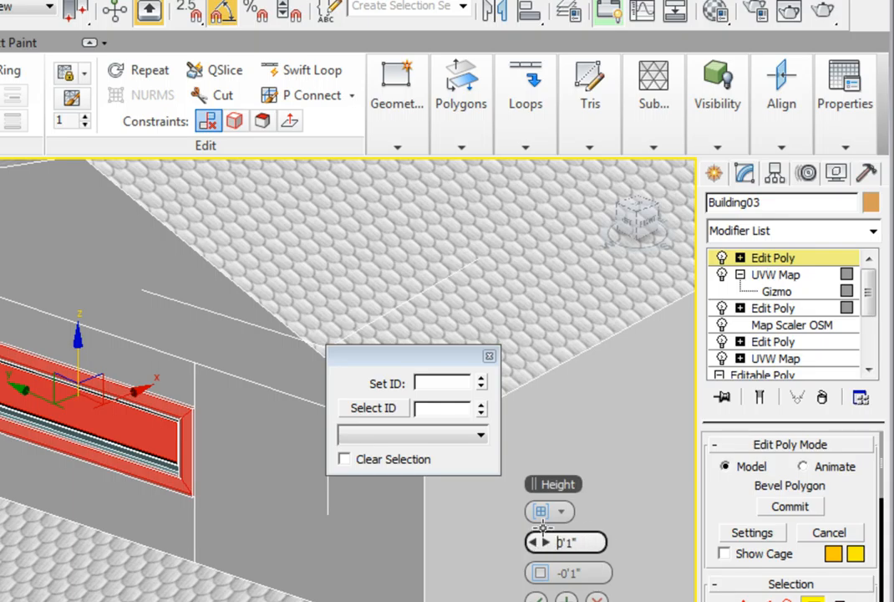
pyautogui.press('Return')
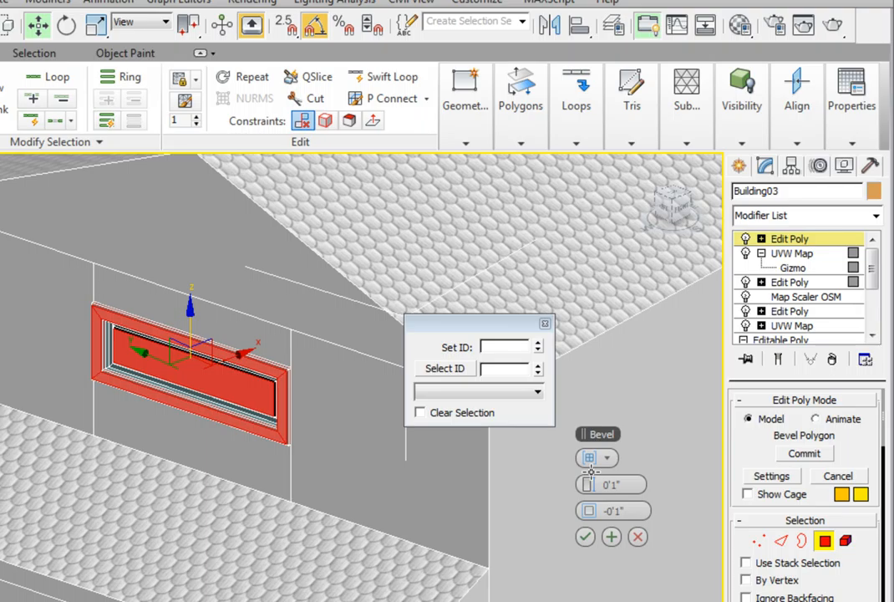
pyautogui.click(585, 538)
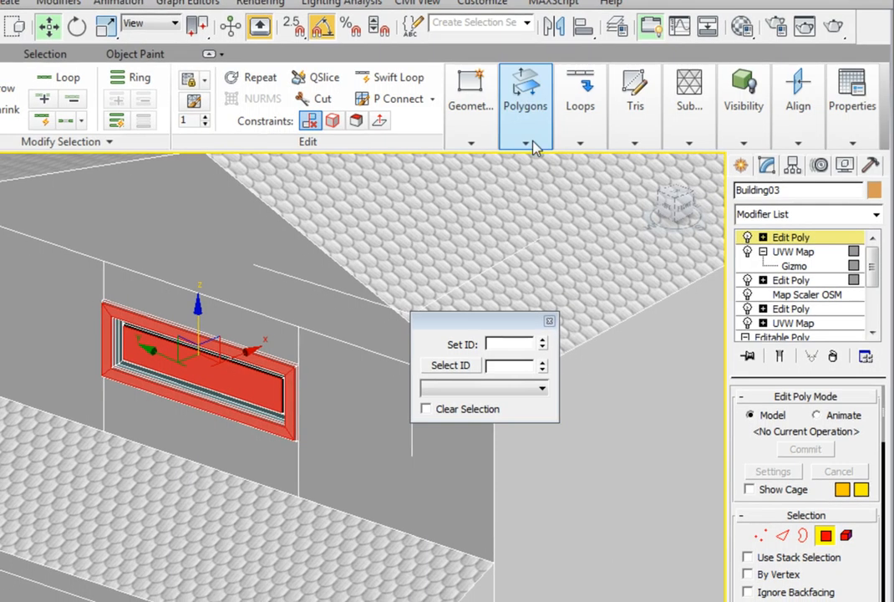
# Step: Exit polygon-level editing of the building and close the material ID settings
pyautogui.click(522, 142)
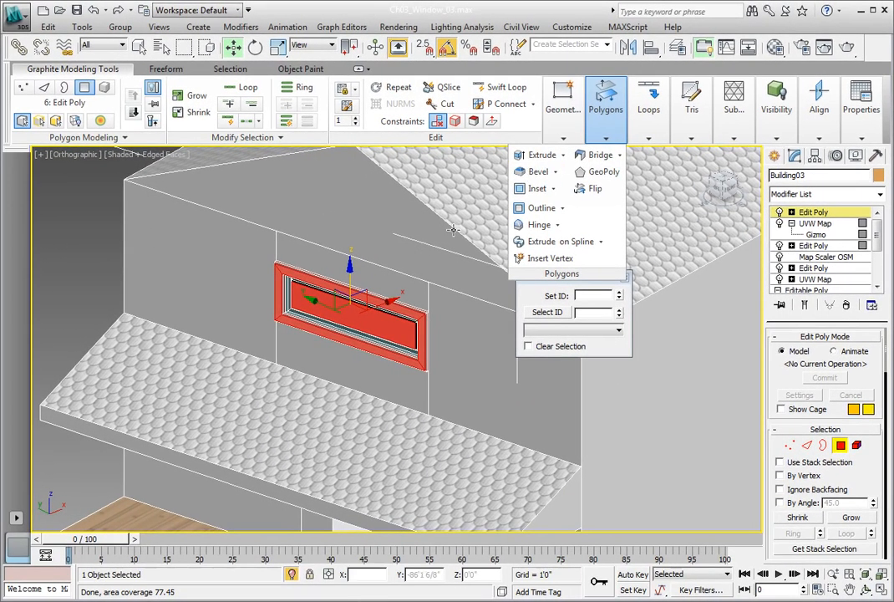
pyautogui.click(85, 89)
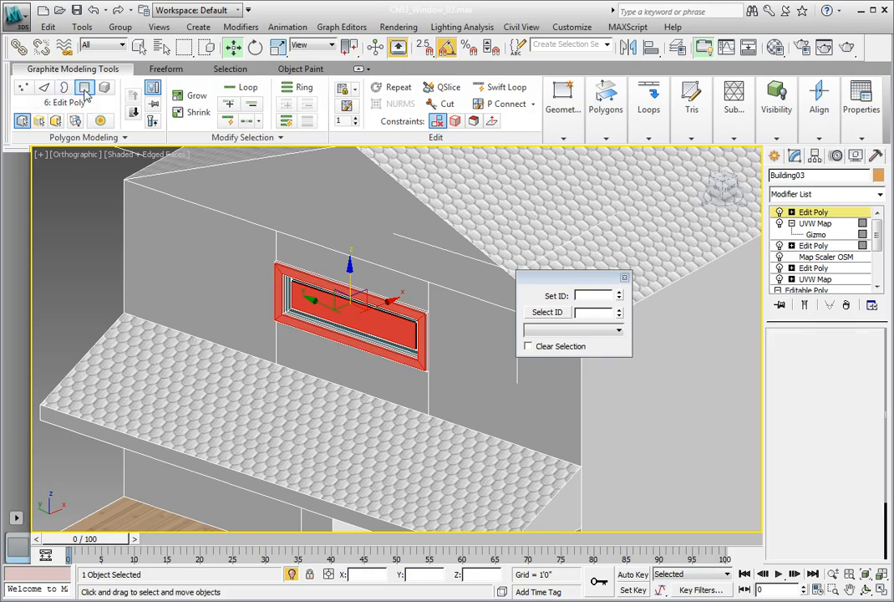
pyautogui.click(625, 277)
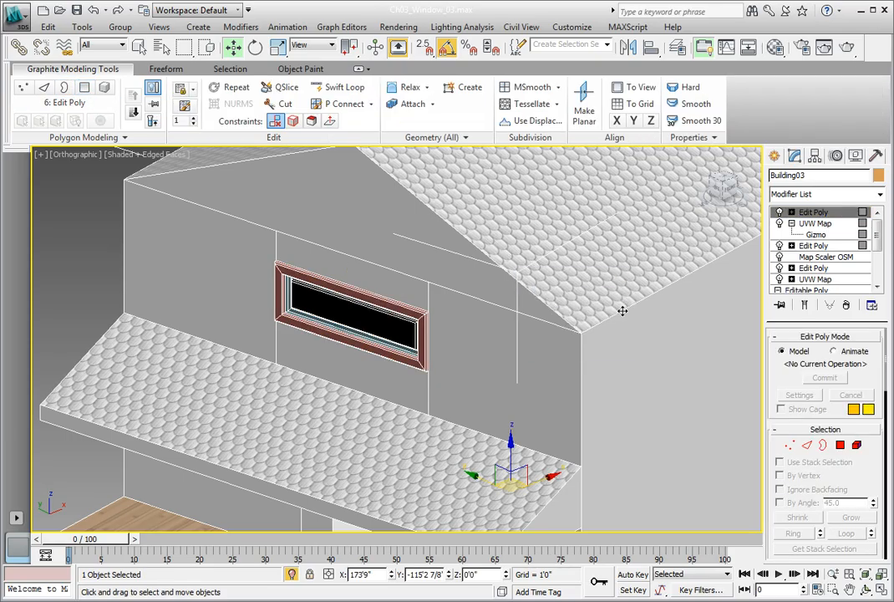
# Step: End the isolation of Building03 to show the whole scene, and open the display and transform commands
pyautogui.hotkey('alt', 'q')
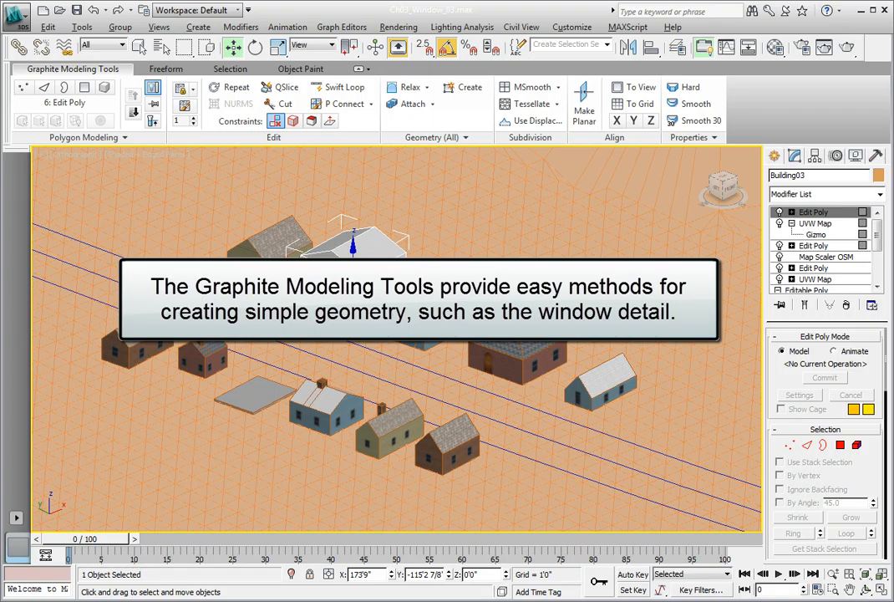
pyautogui.rightClick(166, 194)
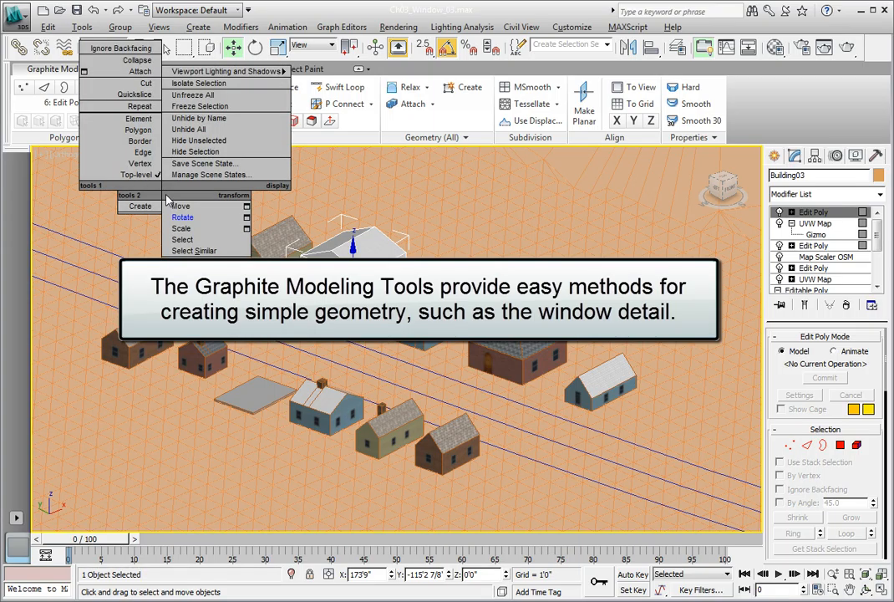